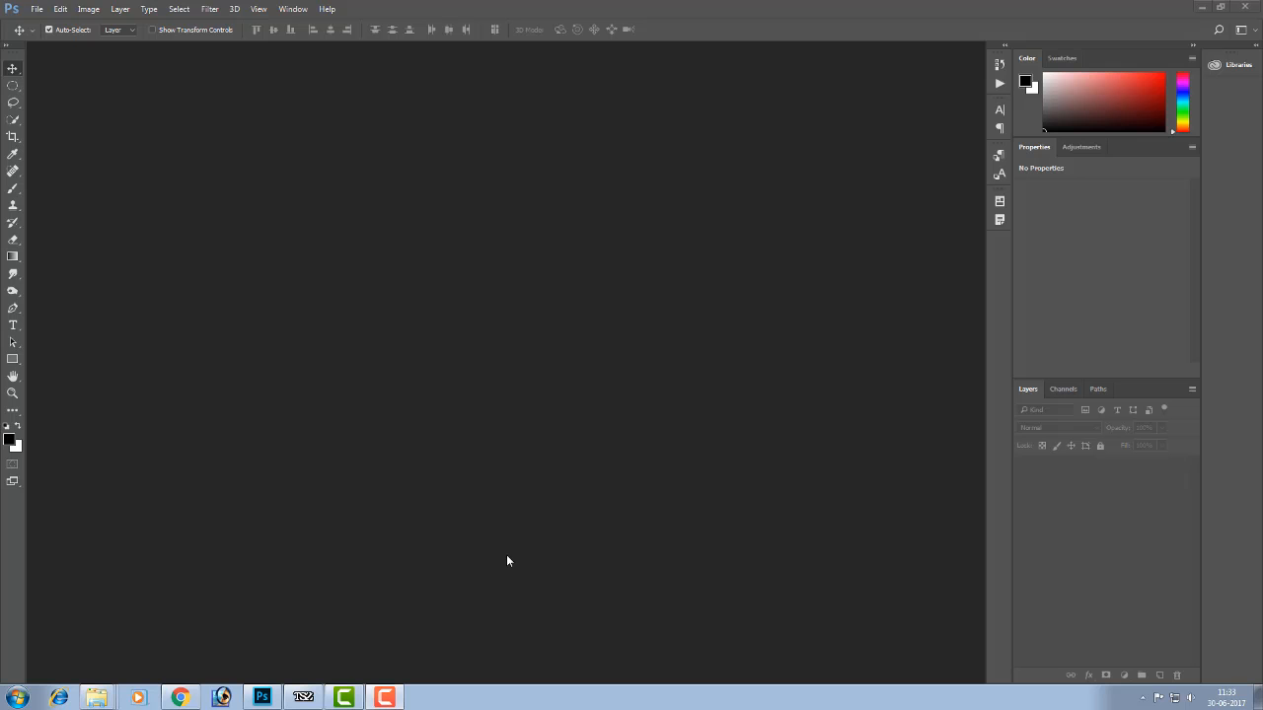
# - Open the photo of the man in the red jacket from the photos folder on drive D in Photoshop
pyautogui.click(96, 702)
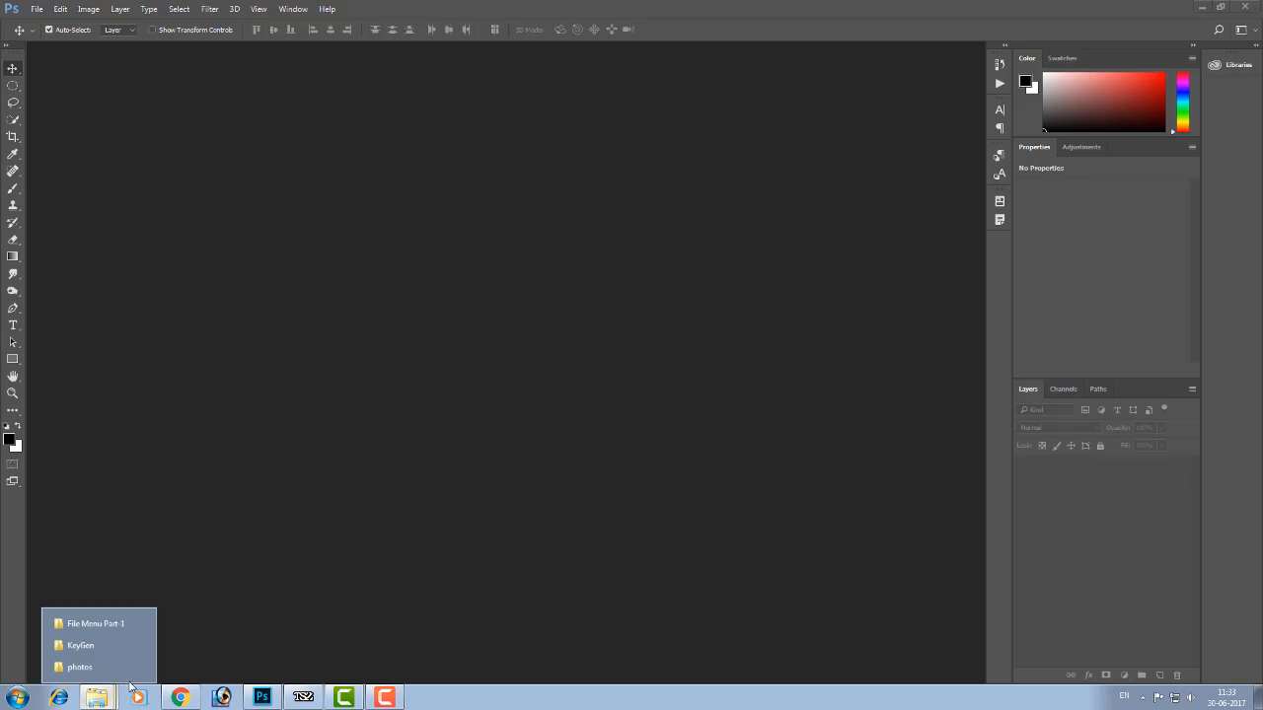
pyautogui.click(93, 668)
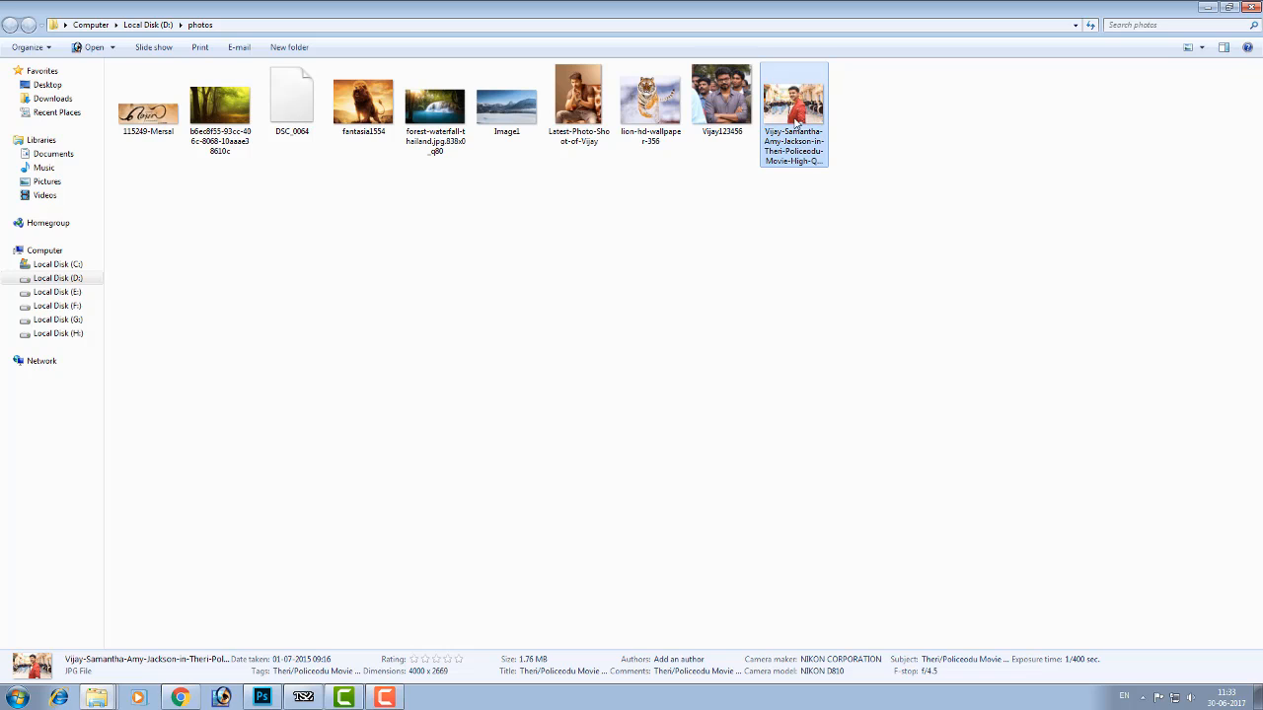
pyautogui.moveTo(795, 118); pyautogui.dragTo(348, 485)
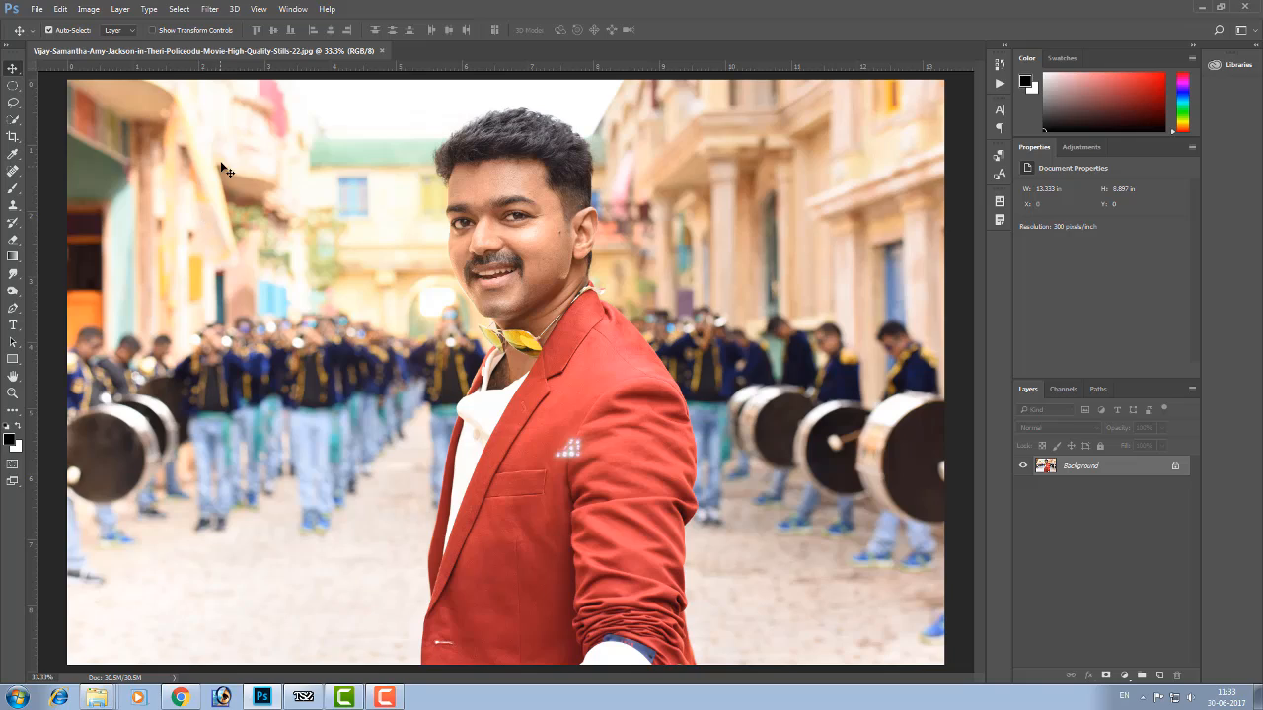
# - Open the Liquify filter on the photo and keep its Face-Aware Liquify settings expanded
pyautogui.click(210, 10)
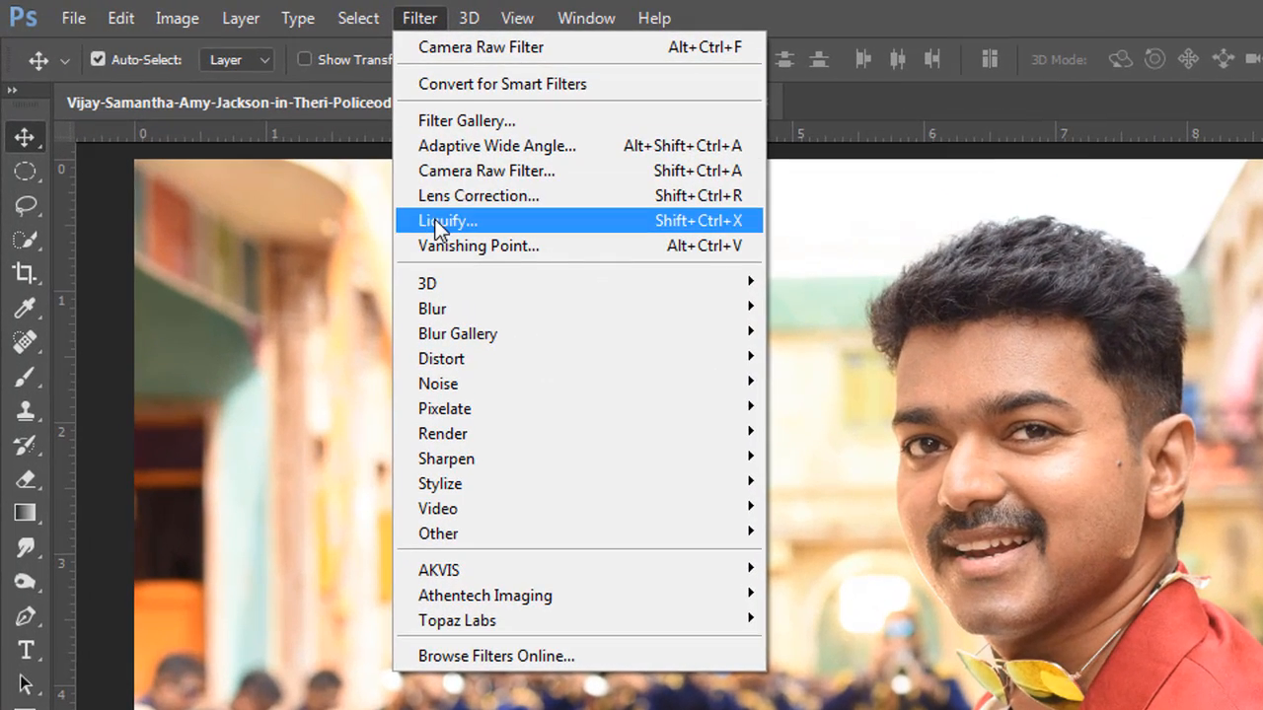
pyautogui.click(440, 226)
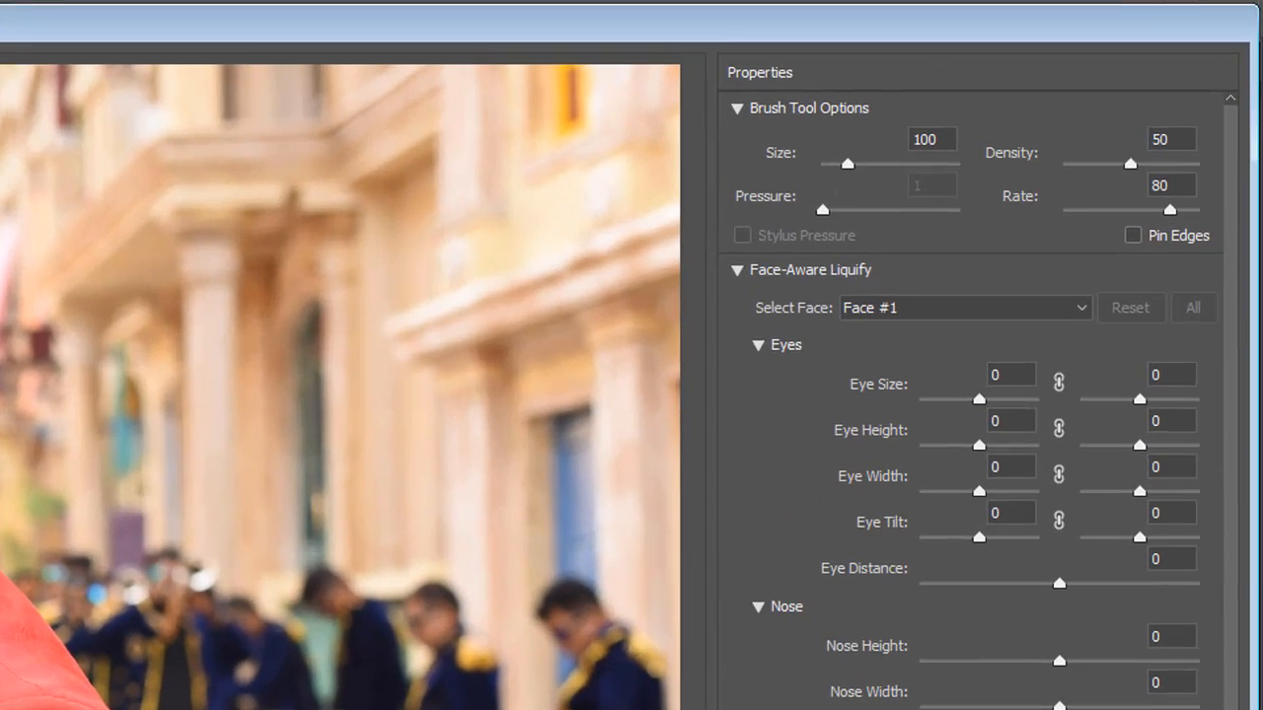
pyautogui.click(748, 274)
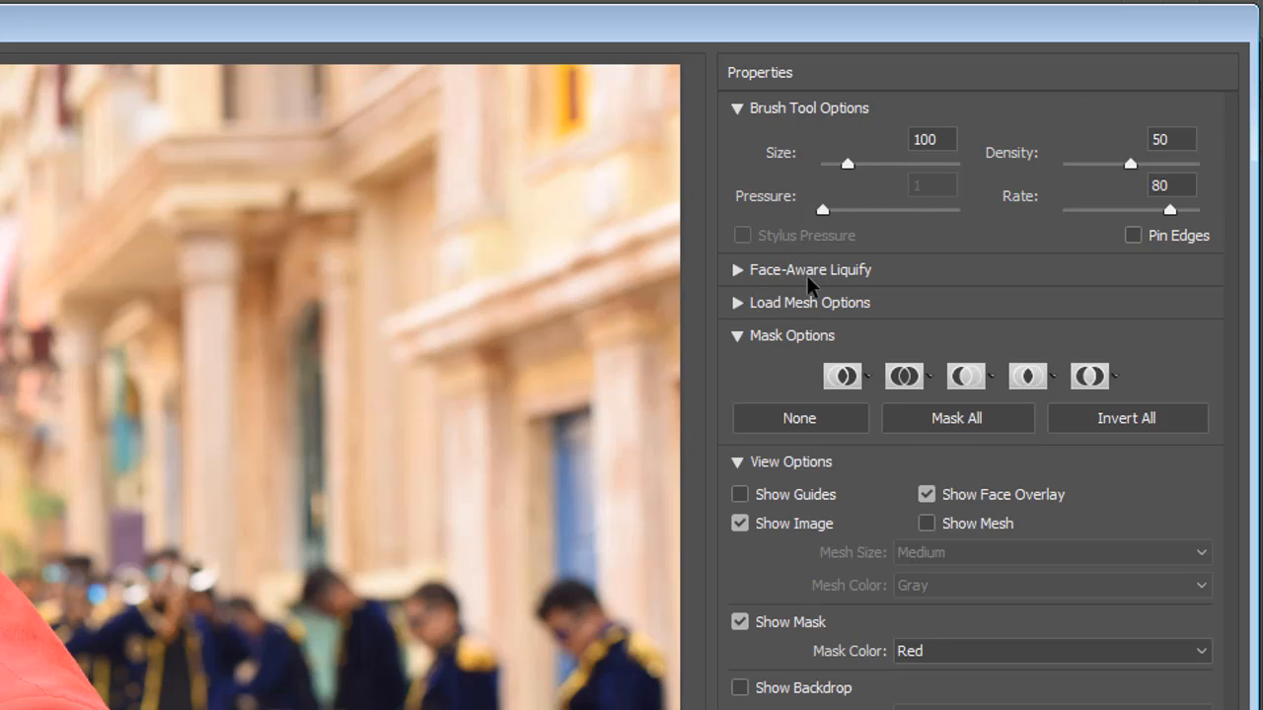
pyautogui.click(746, 272)
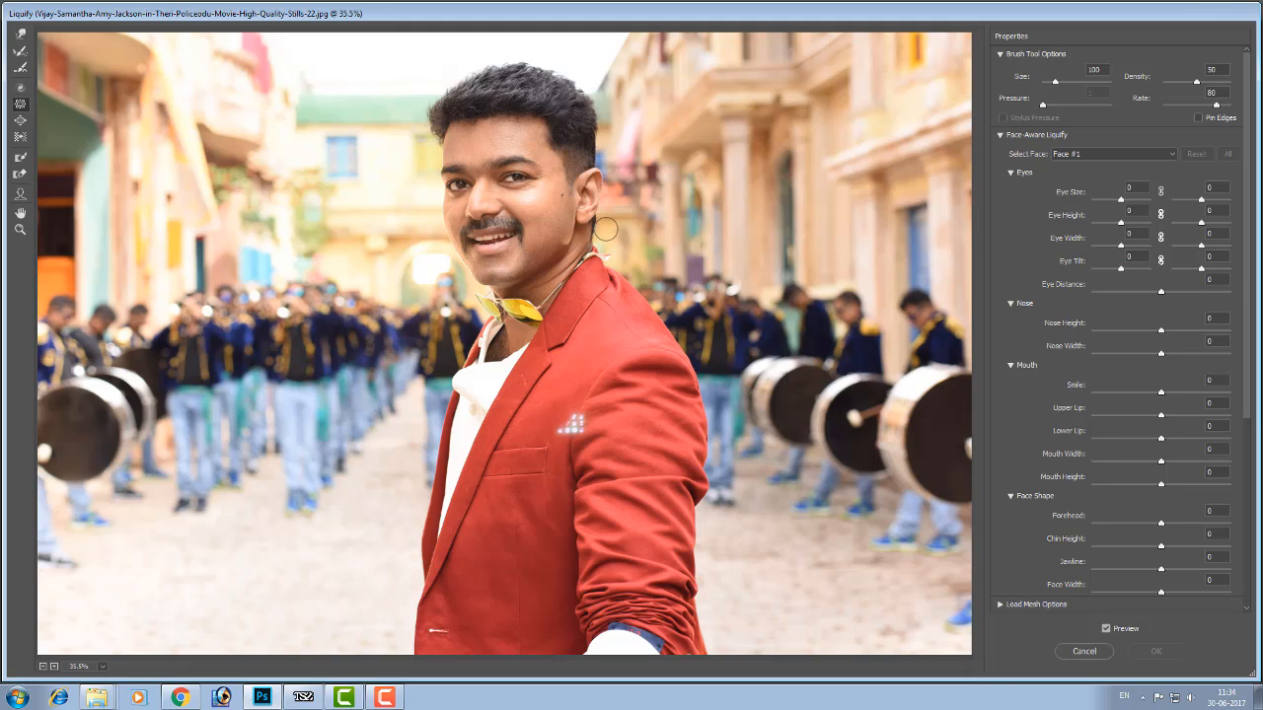
# - Try separate Eye Size values on the man's face, -15 for the left eye and 24 for the right eye
pyautogui.press('z')
pyautogui.moveTo(386, 131)
pyautogui.mouseDown()
pyautogui.moveTo(436, 179)
pyautogui.moveTo(592, 241)
pyautogui.mouseUp()
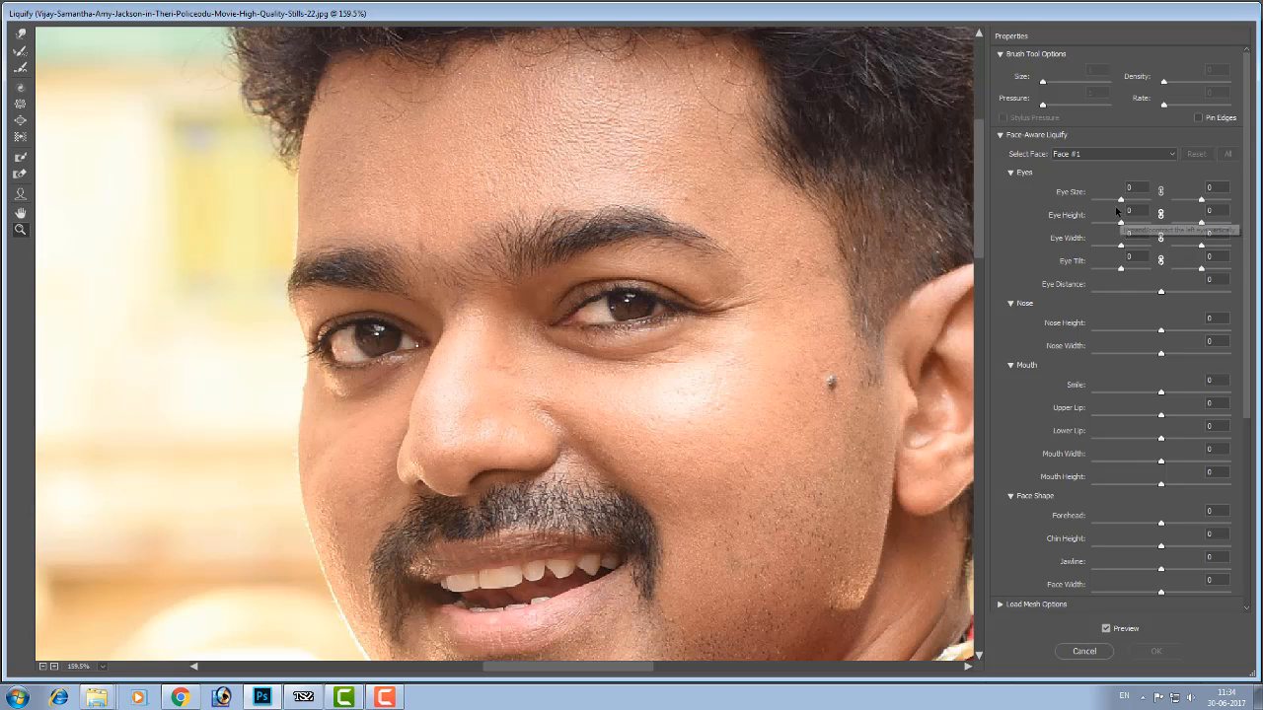
pyautogui.moveTo(1122, 203); pyautogui.dragTo(1136, 204)
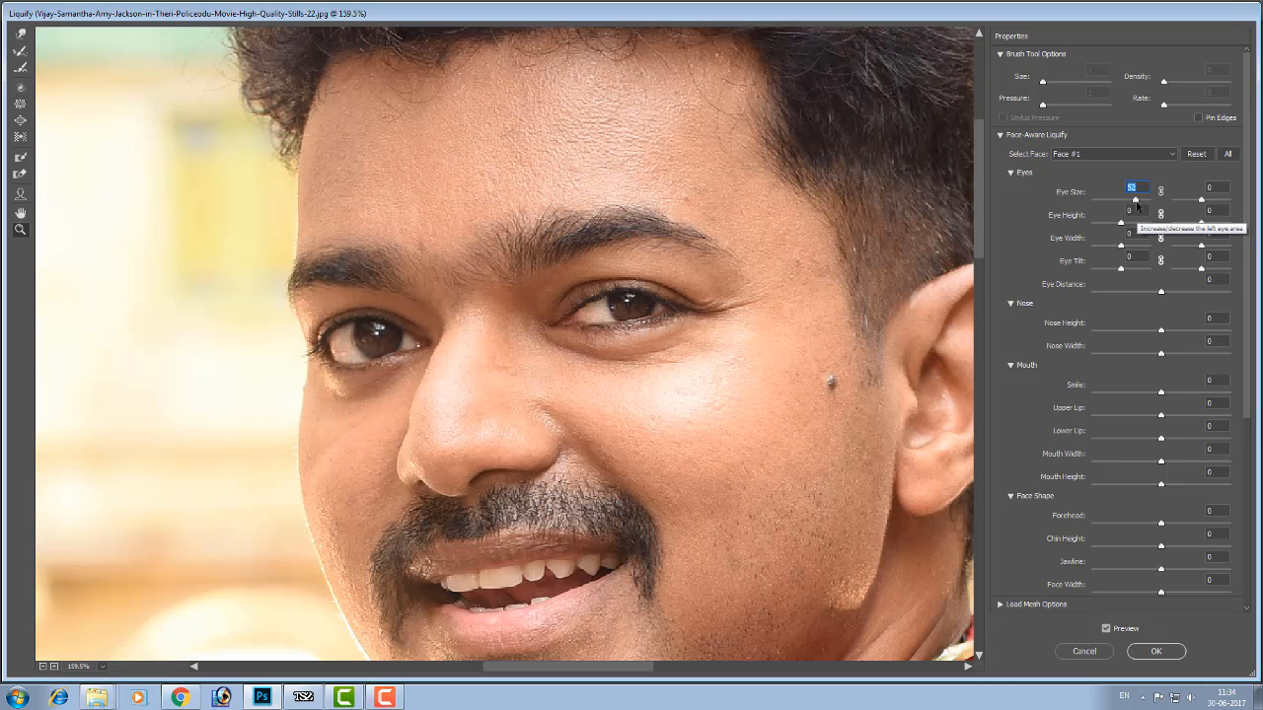
pyautogui.moveTo(1142, 205); pyautogui.dragTo(1116, 204)
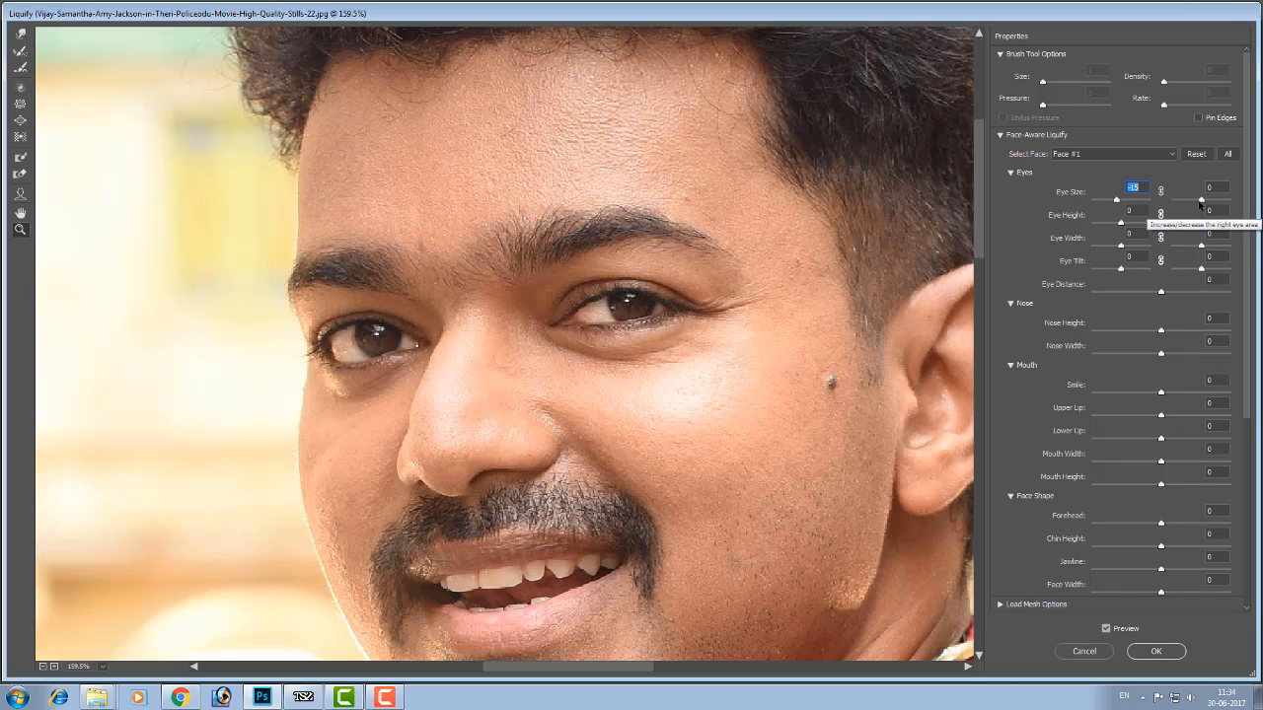
pyautogui.moveTo(1202, 202)
pyautogui.mouseDown()
pyautogui.moveTo(1234, 203)
pyautogui.moveTo(1205, 203)
pyautogui.mouseUp()
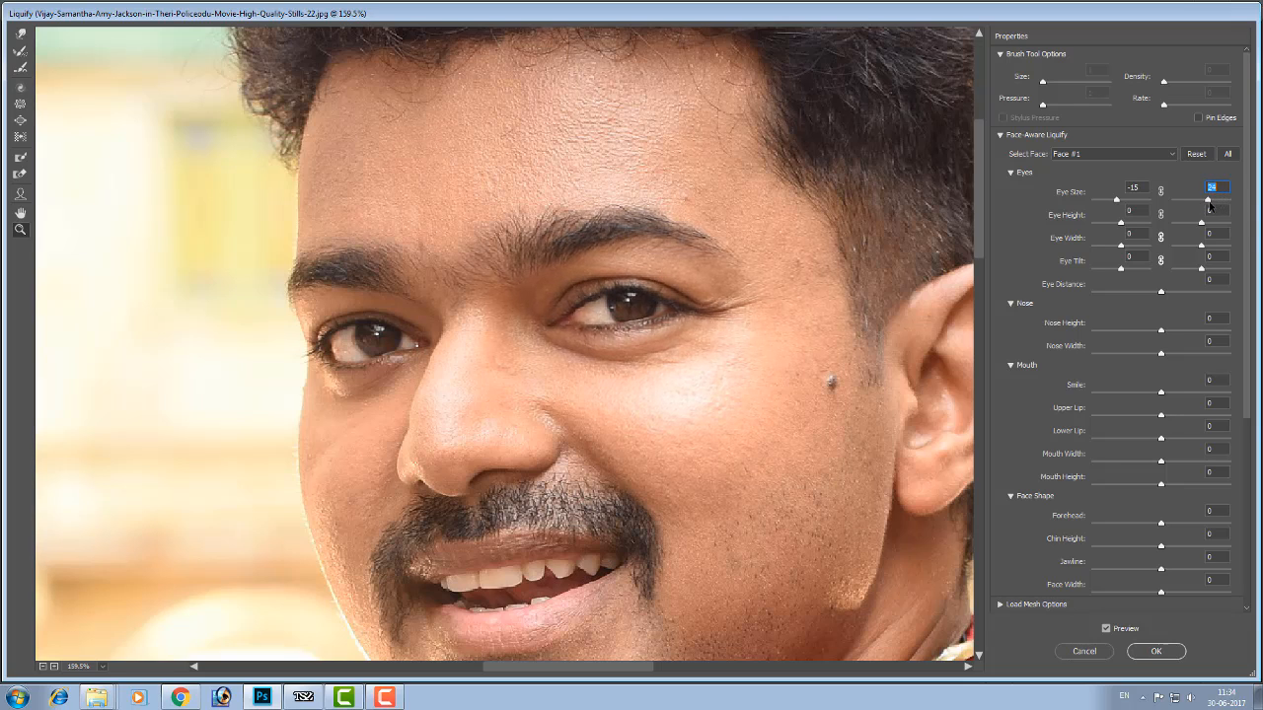
# - Link the left and right eye settings and set Eye Size to 13, Eye Height to 68, Eye Width to 31 and Eye Tilt to 13
pyautogui.click(1161, 191)
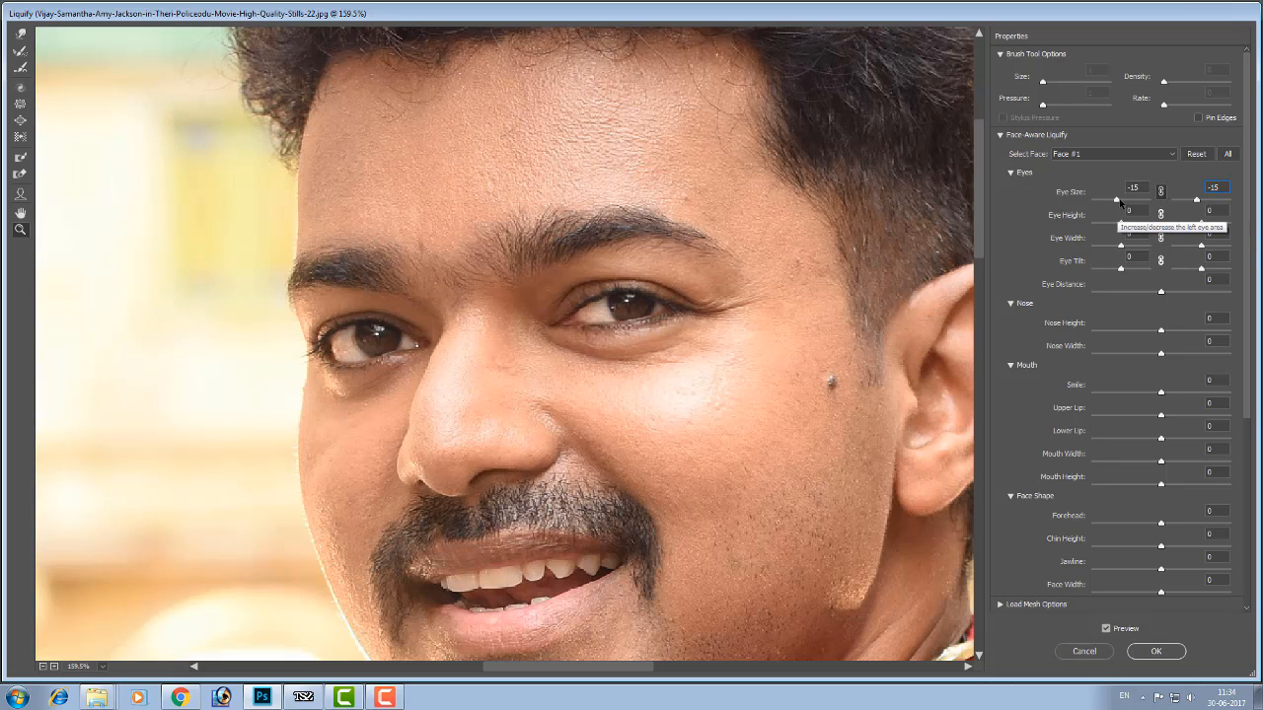
pyautogui.moveTo(1119, 201)
pyautogui.mouseDown()
pyautogui.moveTo(1140, 204)
pyautogui.moveTo(1087, 214)
pyautogui.moveTo(1127, 205)
pyautogui.mouseUp()
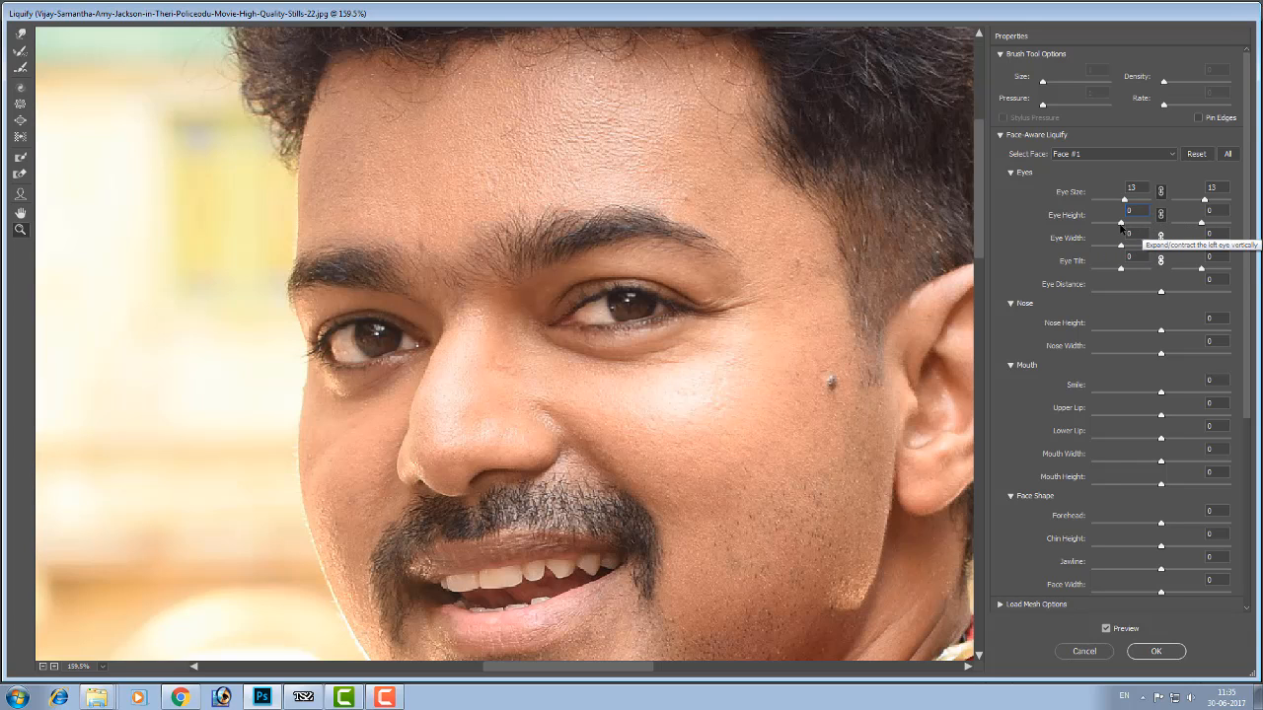
pyautogui.moveTo(1120, 223); pyautogui.dragTo(1134, 250)
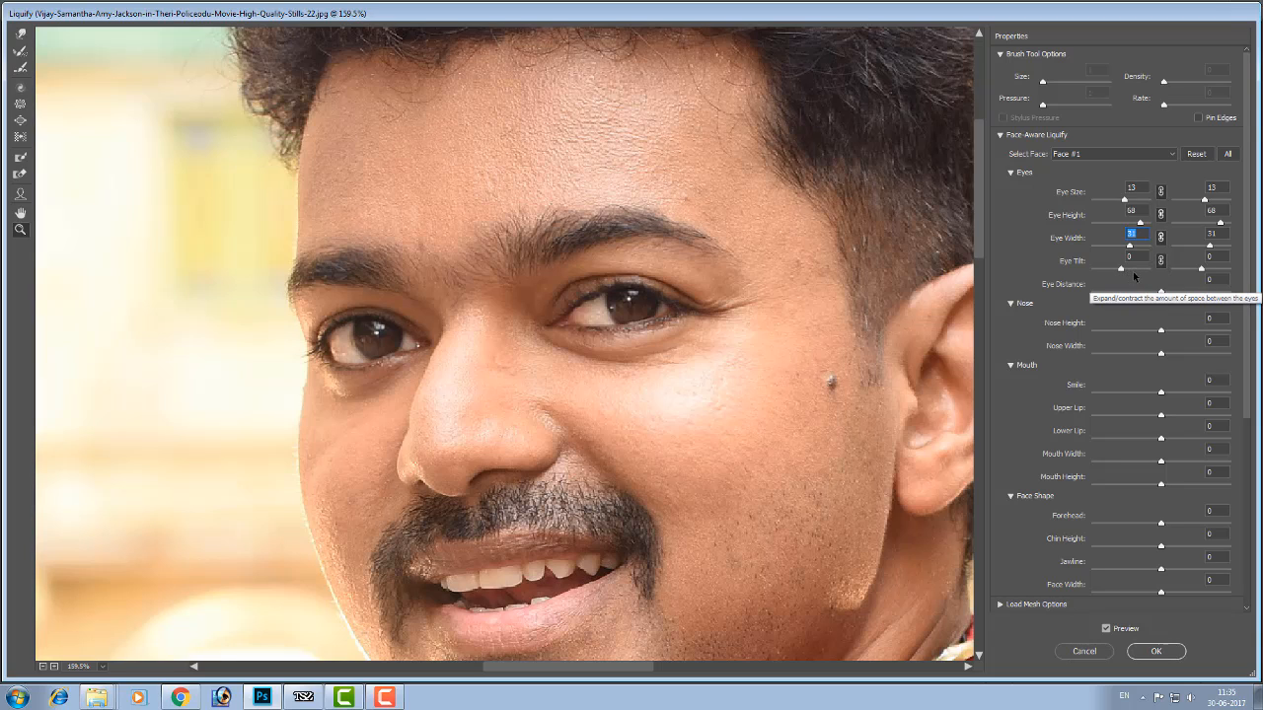
pyautogui.moveTo(1122, 268)
pyautogui.mouseDown()
pyautogui.moveTo(1145, 268)
pyautogui.moveTo(1082, 270)
pyautogui.moveTo(1126, 270)
pyautogui.mouseUp()
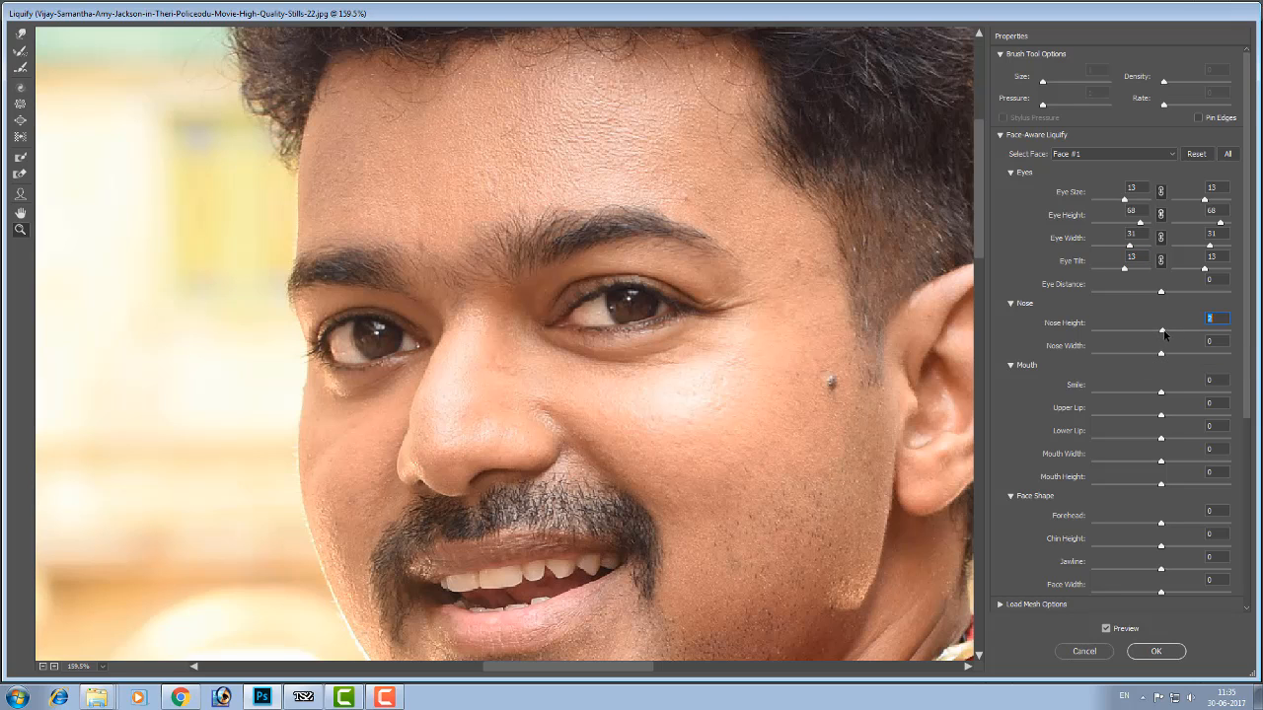
# - Set Eye Distance 11, Nose Height 17 and Width 15, Smile 83, Upper Lip -14, Lower Lip 37, Mouth Width 21 and Mouth Height 32
pyautogui.moveTo(1161, 331); pyautogui.dragTo(1219, 389)
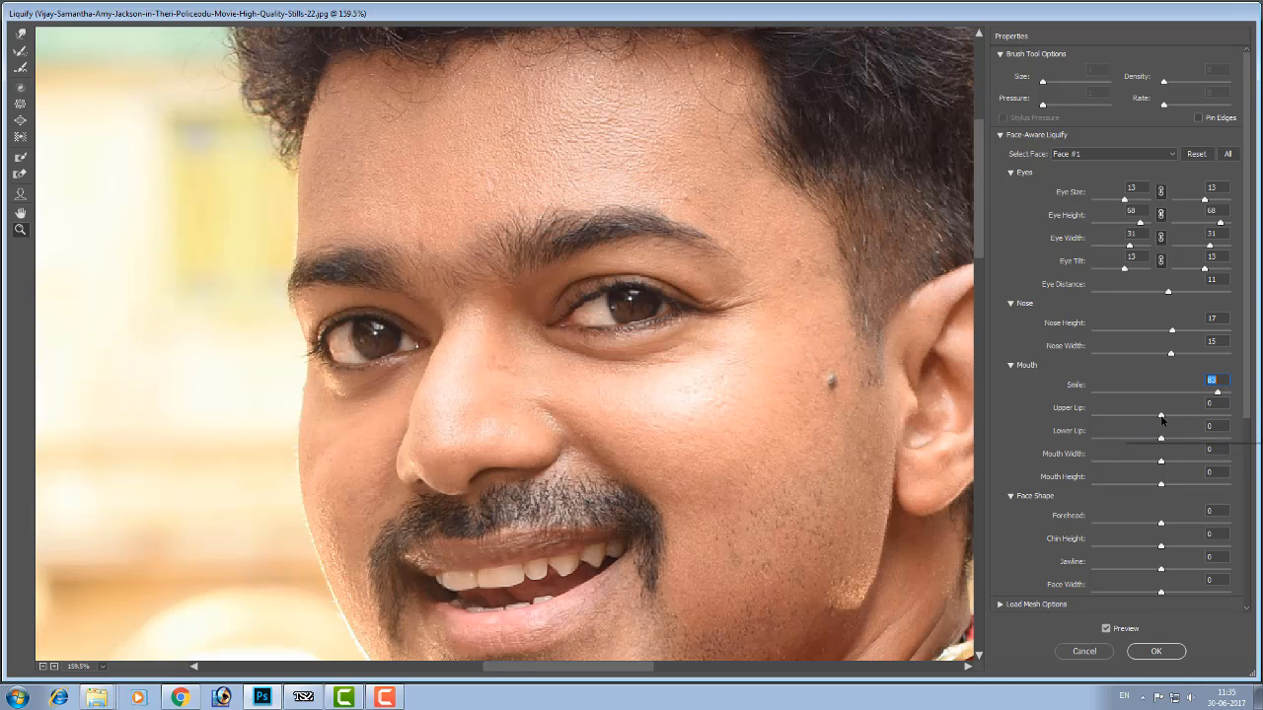
pyautogui.moveTo(1161, 417); pyautogui.dragTo(1186, 487)
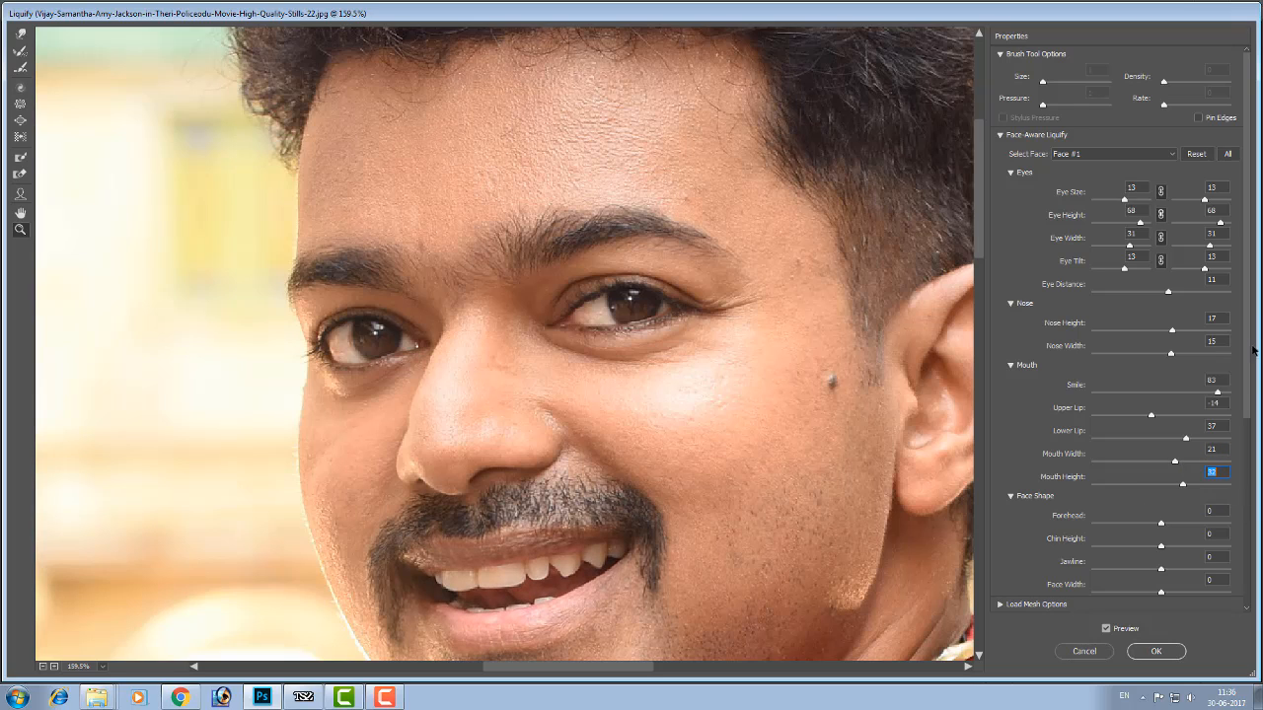
# - Set the face shape to Forehead 10, Chin Height 92, Jawline -25 and Face Width 24, and apply the Liquify filter
pyautogui.moveTo(1254, 350); pyautogui.dragTo(1247, 400)
pyautogui.moveTo(1249, 409); pyautogui.dragTo(1249, 411)
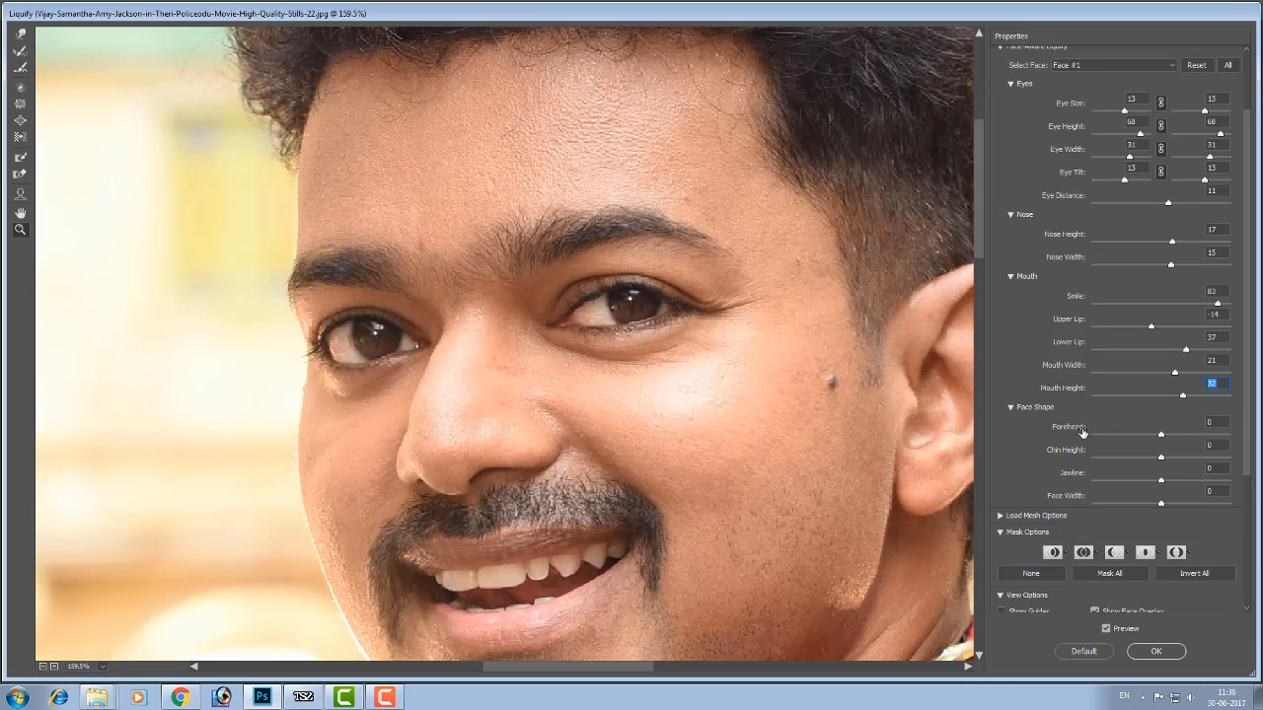
pyautogui.hotkey('ctrl', 'alt', '=')
pyautogui.hotkey('ctrl', 'alt', '-')
pyautogui.hotkey('ctrl', 'alt', '-')
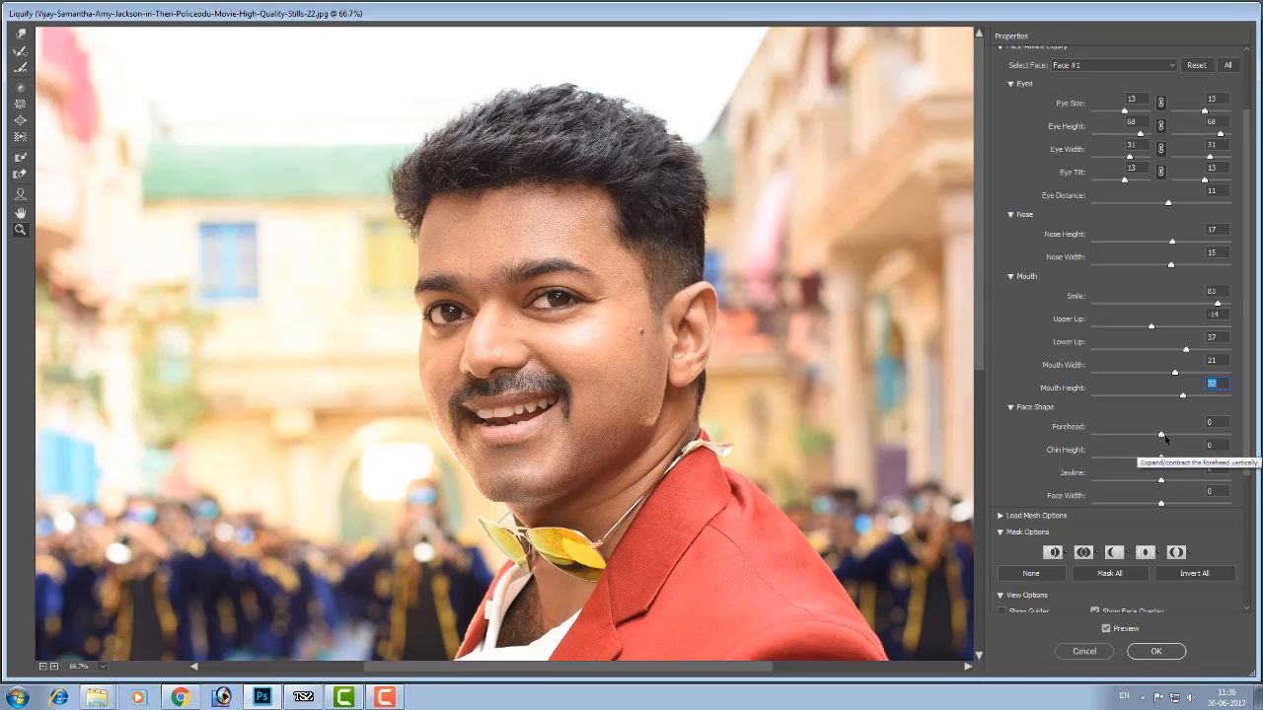
pyautogui.moveTo(1165, 438); pyautogui.dragTo(1225, 460)
pyautogui.click(1161, 459)
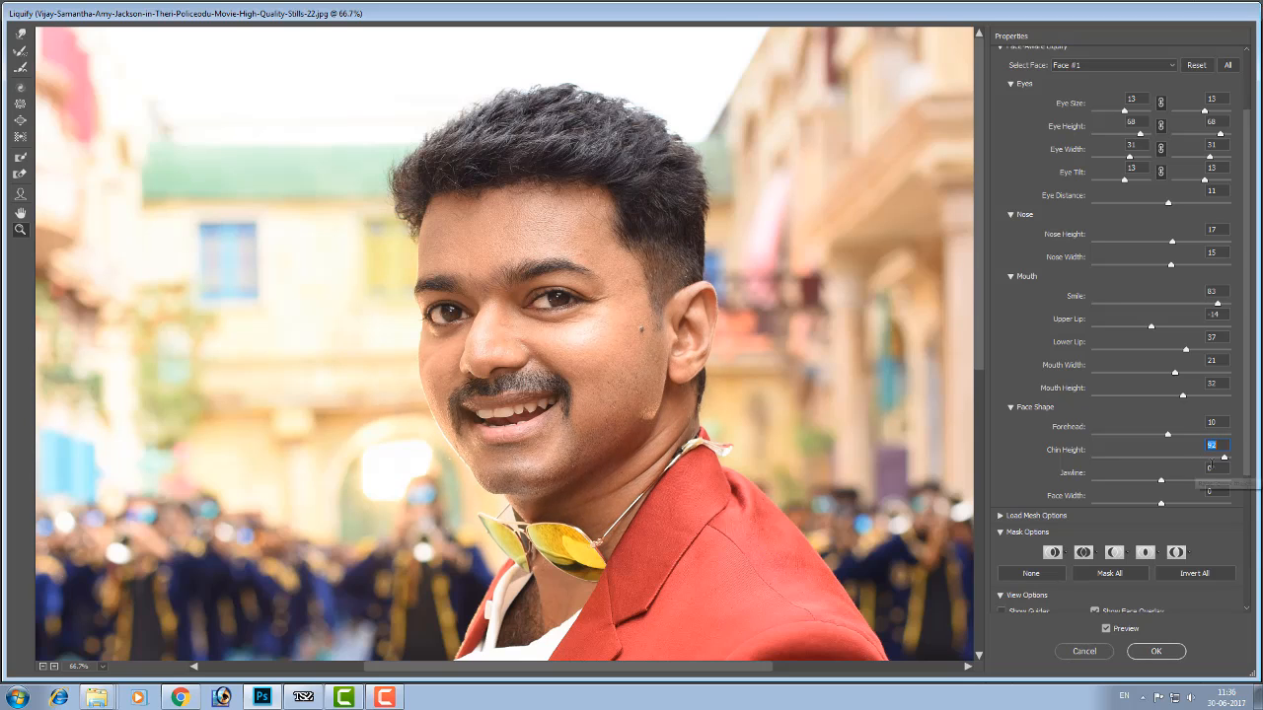
pyautogui.moveTo(1164, 487); pyautogui.dragTo(1176, 528)
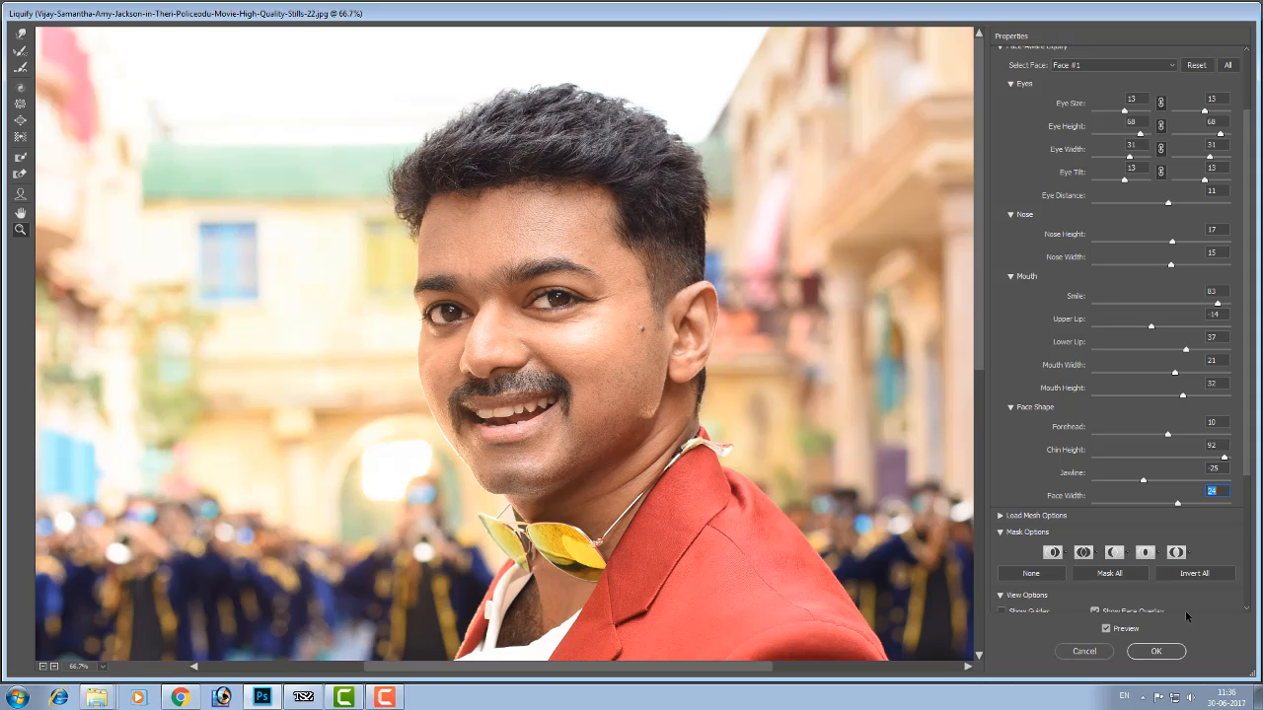
pyautogui.click(1155, 652)
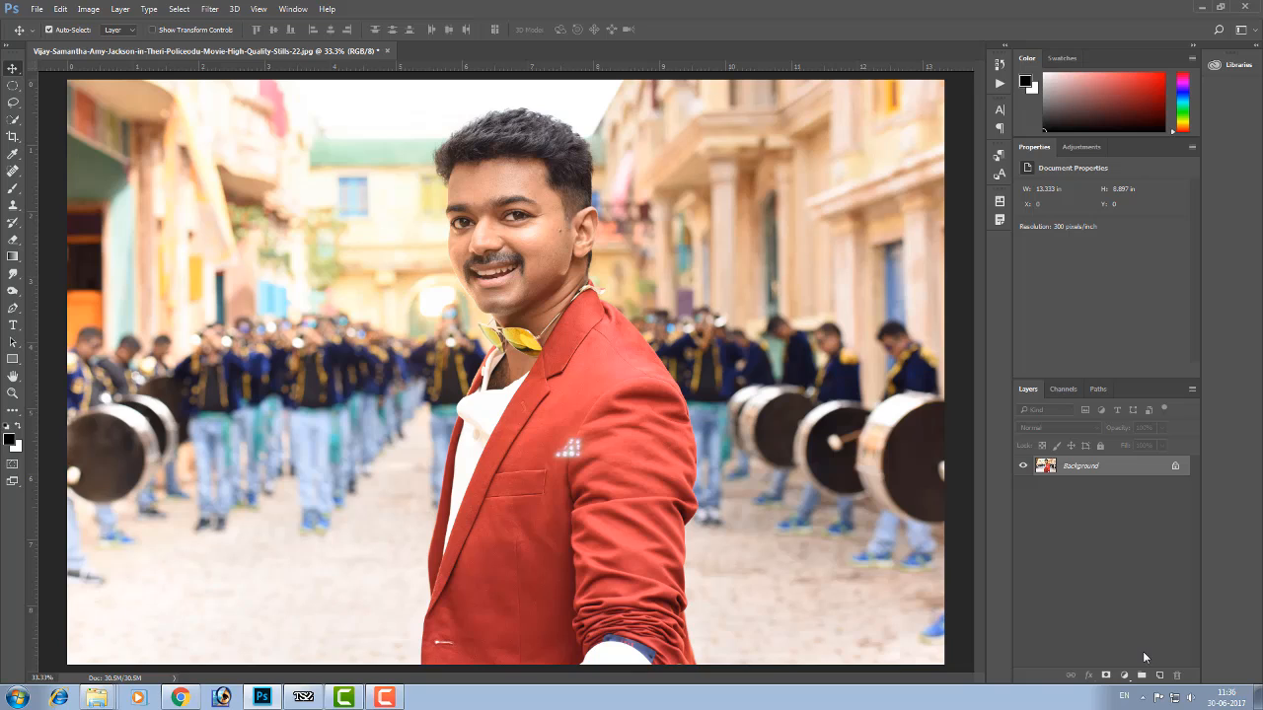
# - Compare the photo before and after the Liquify edit by repeatedly undoing and redoing it, ending with the edit applied
pyautogui.hotkey('ctrl', 'z')
pyautogui.hotkey('ctrl', 'z')
pyautogui.hotkey('ctrl', 'z')
pyautogui.hotkey('ctrl', 'z')
pyautogui.hotkey('ctrl', 'z')
pyautogui.hotkey('ctrl', 'z')
pyautogui.hotkey('ctrl', 'z')
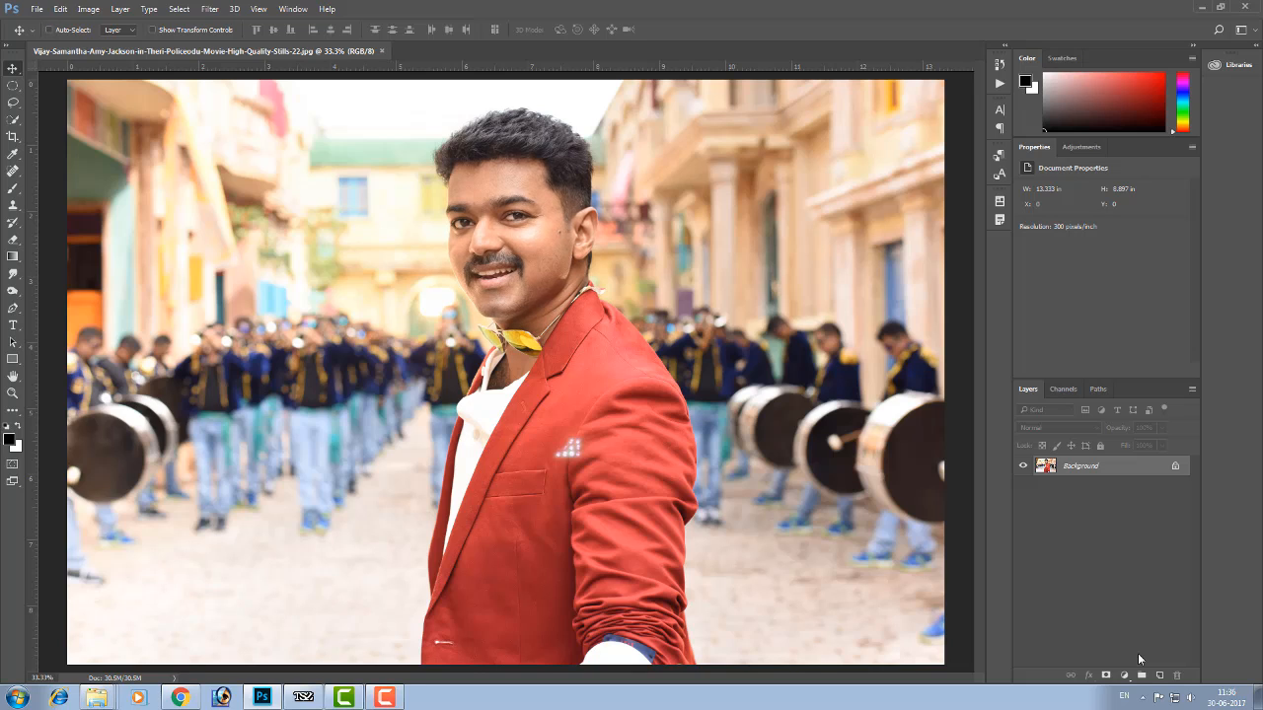
pyautogui.hotkey('ctrl', 'z')
pyautogui.hotkey('ctrl', 'z')
pyautogui.hotkey('ctrl', 'z')
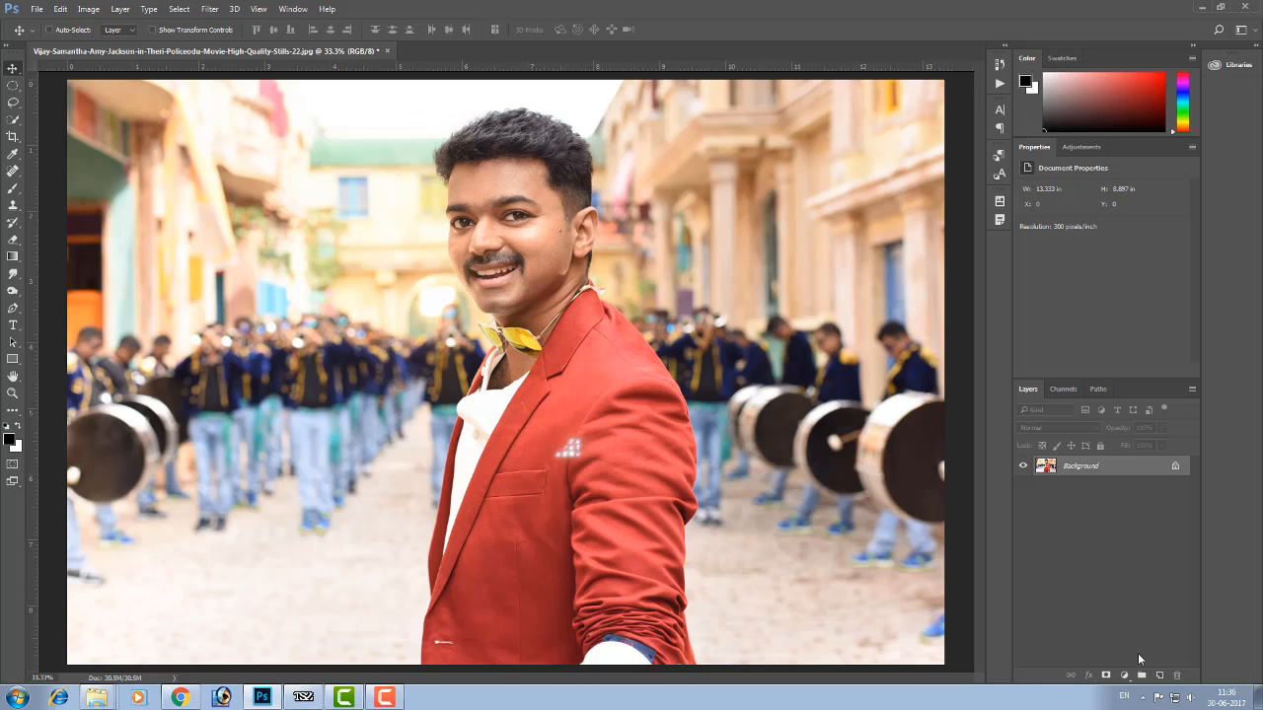
pyautogui.hotkey('ctrl', 'z')
pyautogui.hotkey('ctrl', 'z')
pyautogui.hotkey('ctrl', 'z')
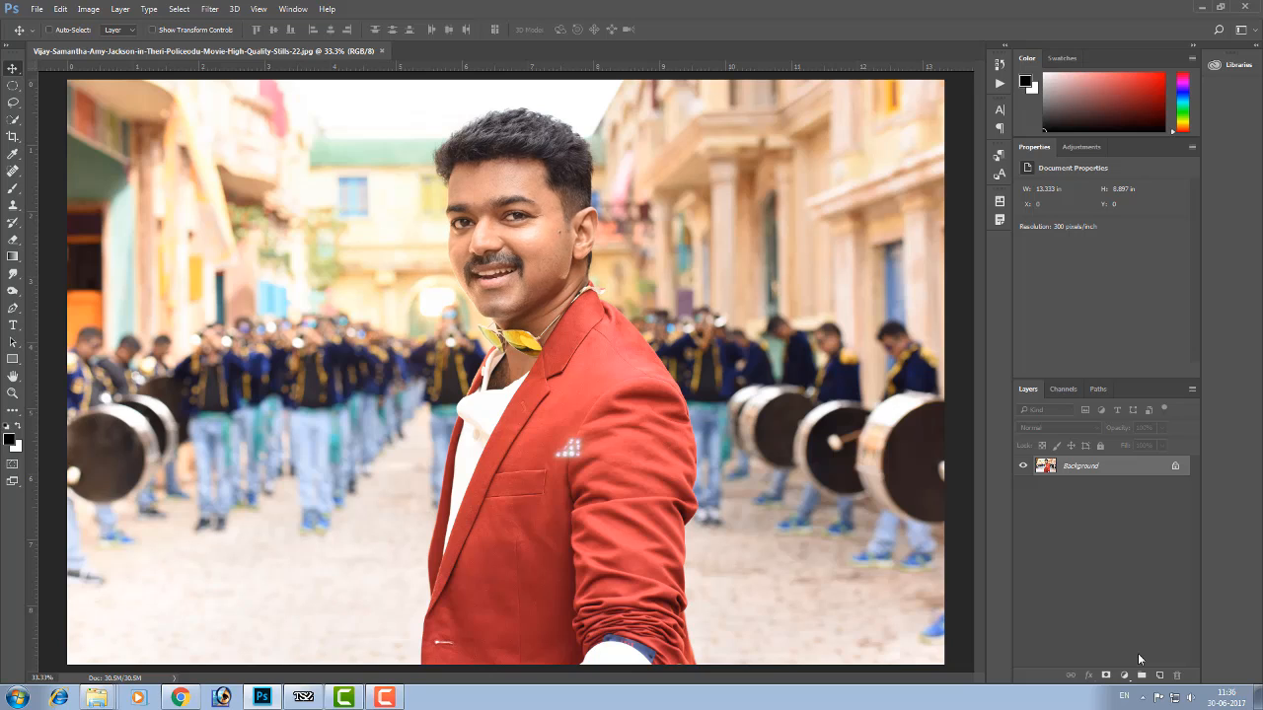
pyautogui.hotkey('ctrl', 'z')
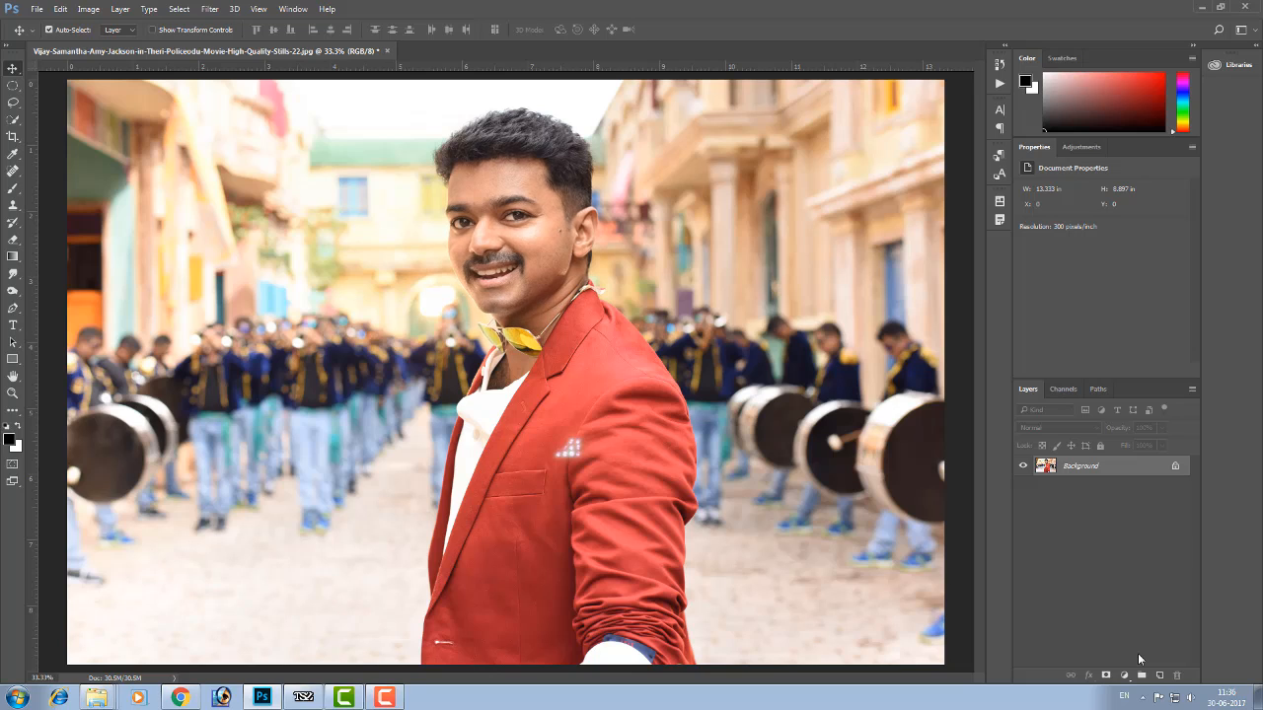